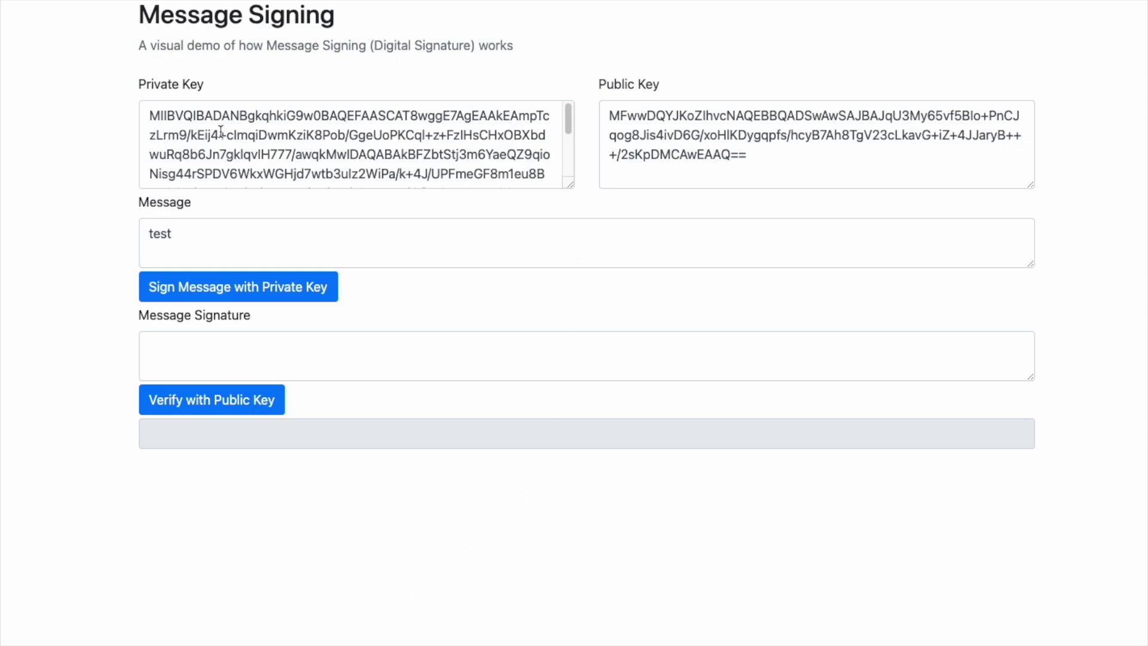
Replace the message text with "Hello" and sign it with the private key.
left_click_drag(149, 113, 544, 184)
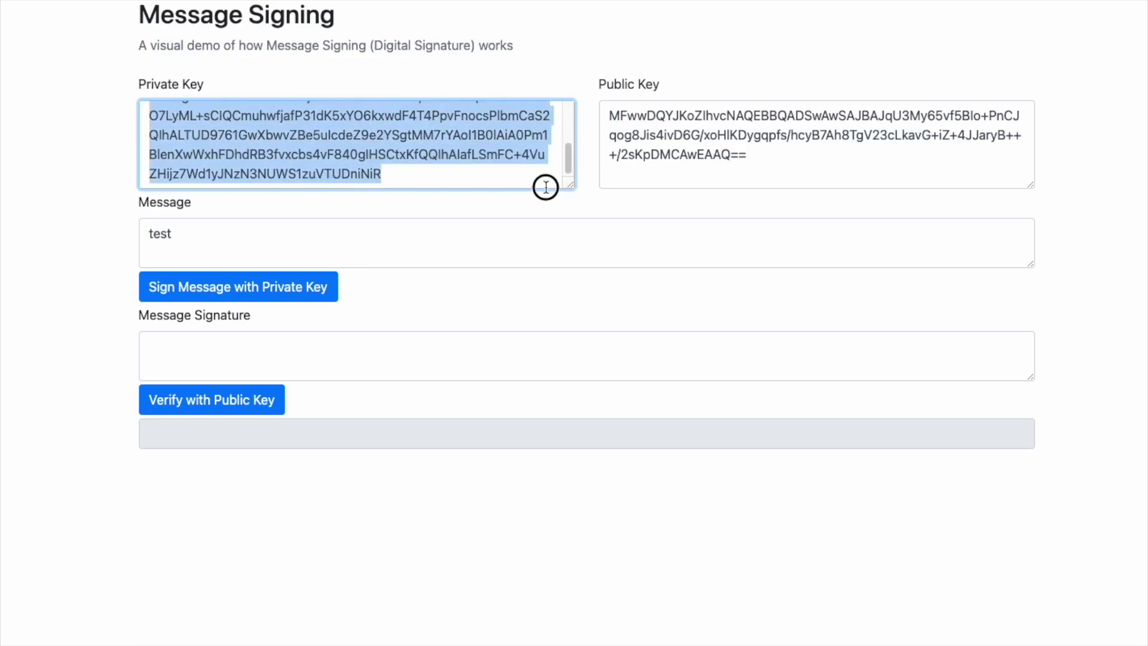
left_click_drag(612, 115, 802, 174)
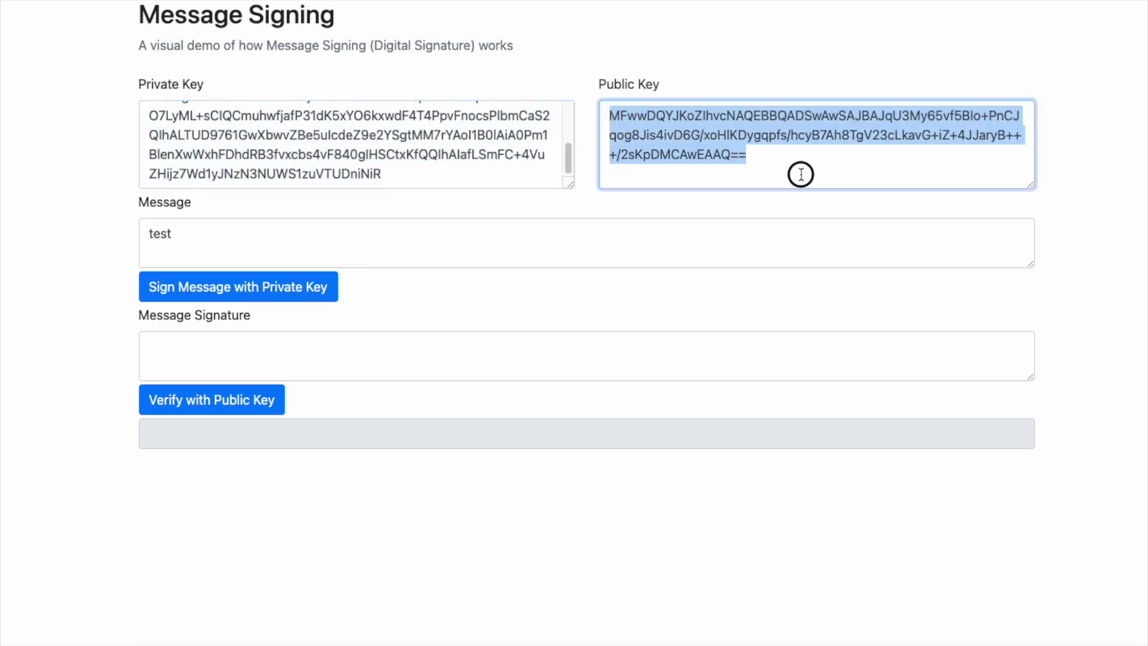
left_click(224, 237)
left_click_drag(223, 236, 147, 236)
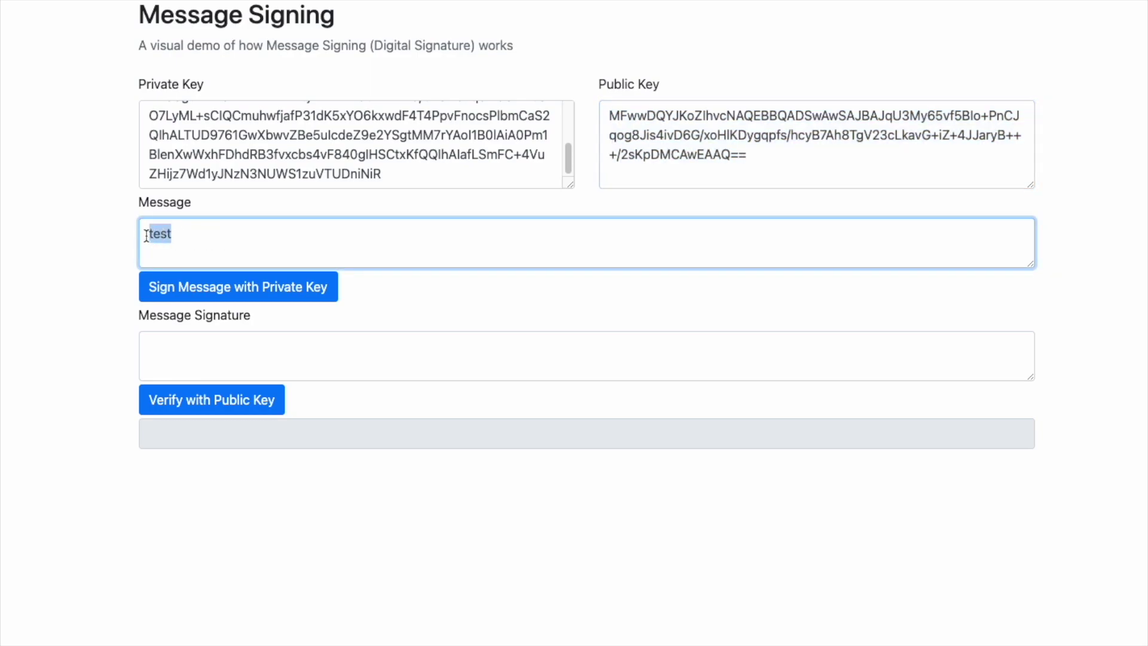
type("Hello")
left_click(225, 289)
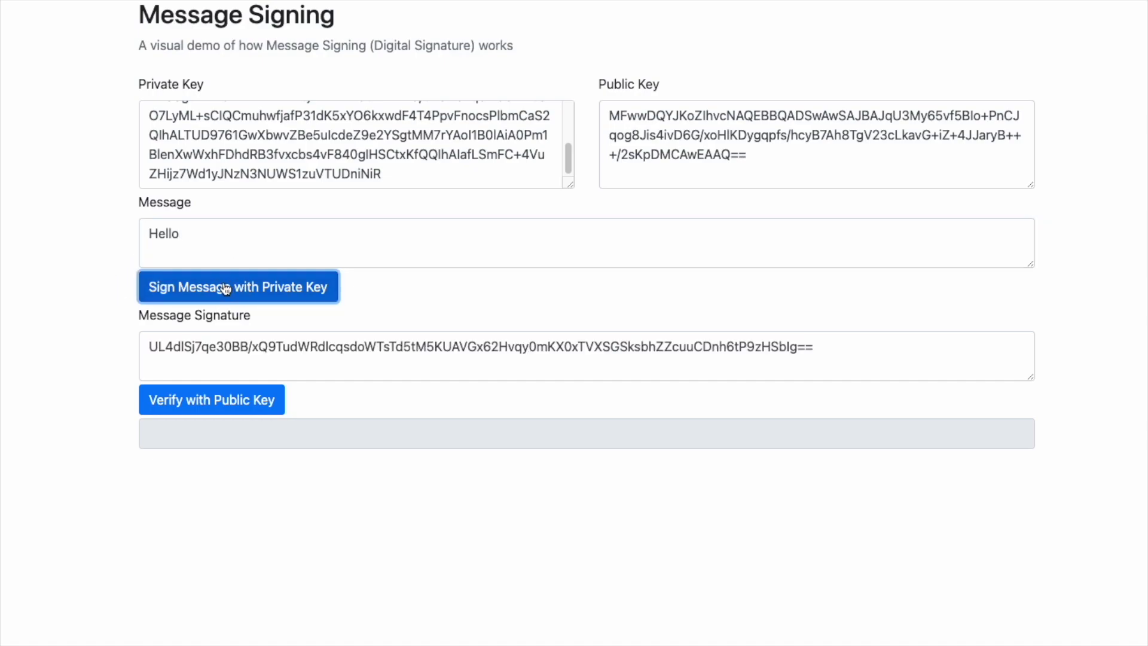
Highlight the generated signature, the message and the public key, and verify the signature with the public key.
double_click(229, 353)
triple_click(229, 353)
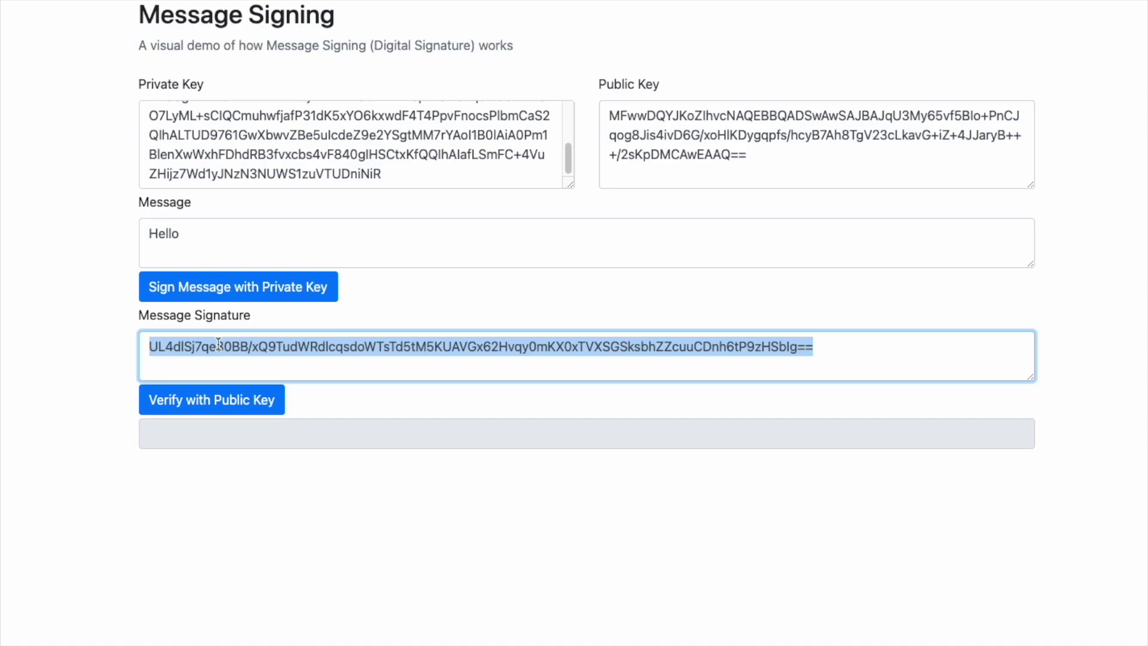
double_click(185, 239)
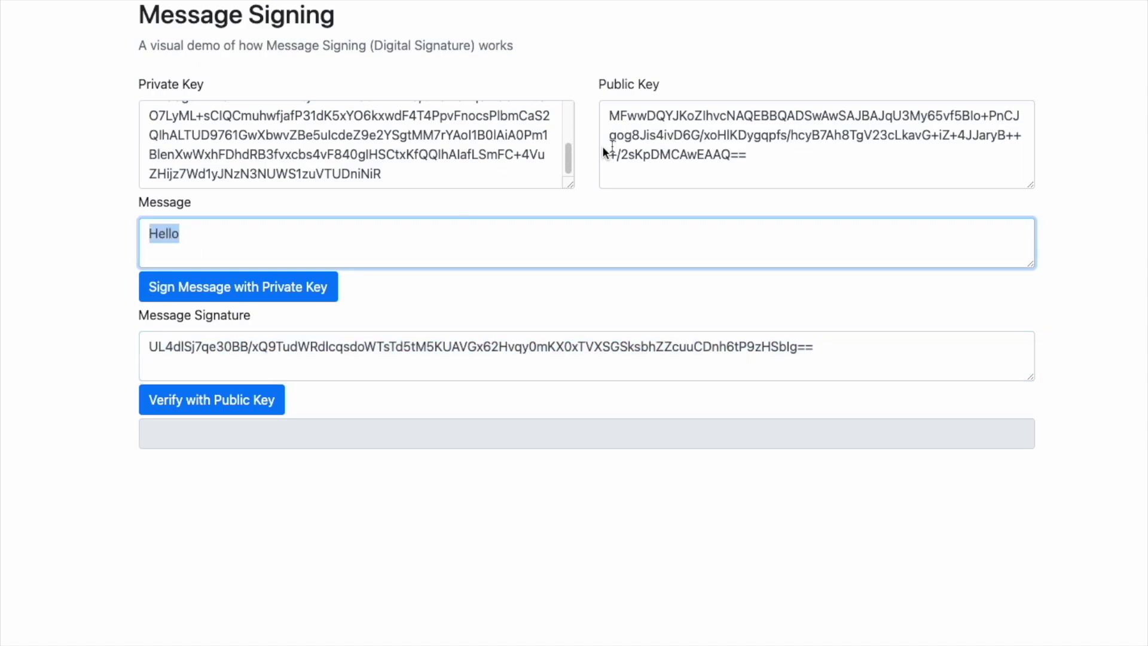
left_click_drag(812, 163, 608, 114)
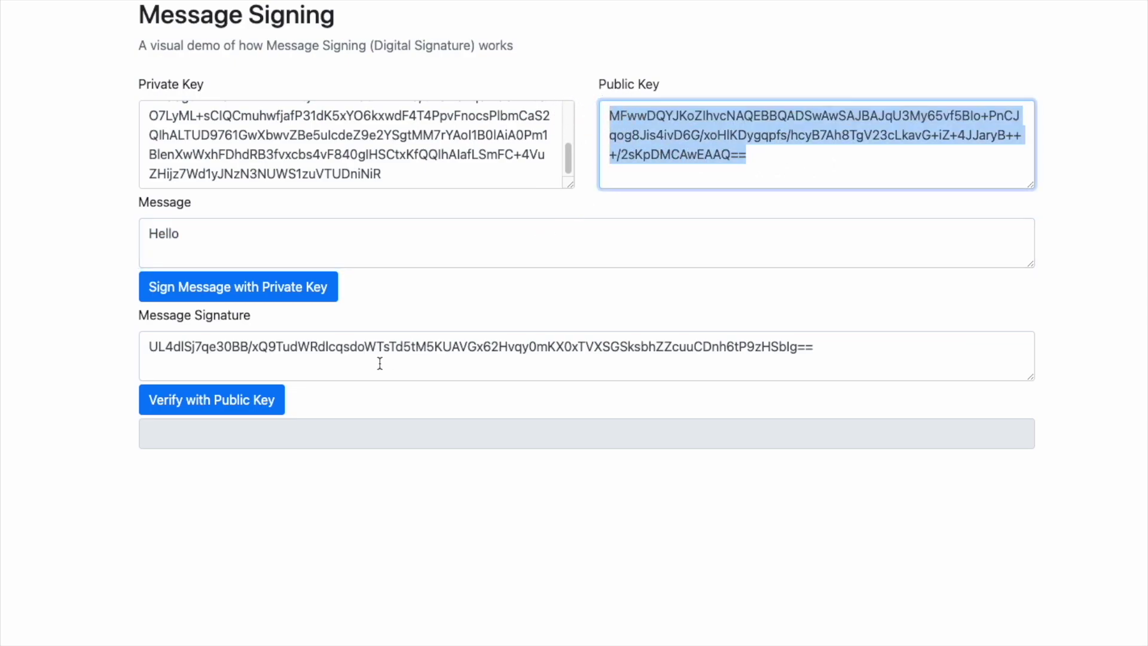
left_click(218, 404)
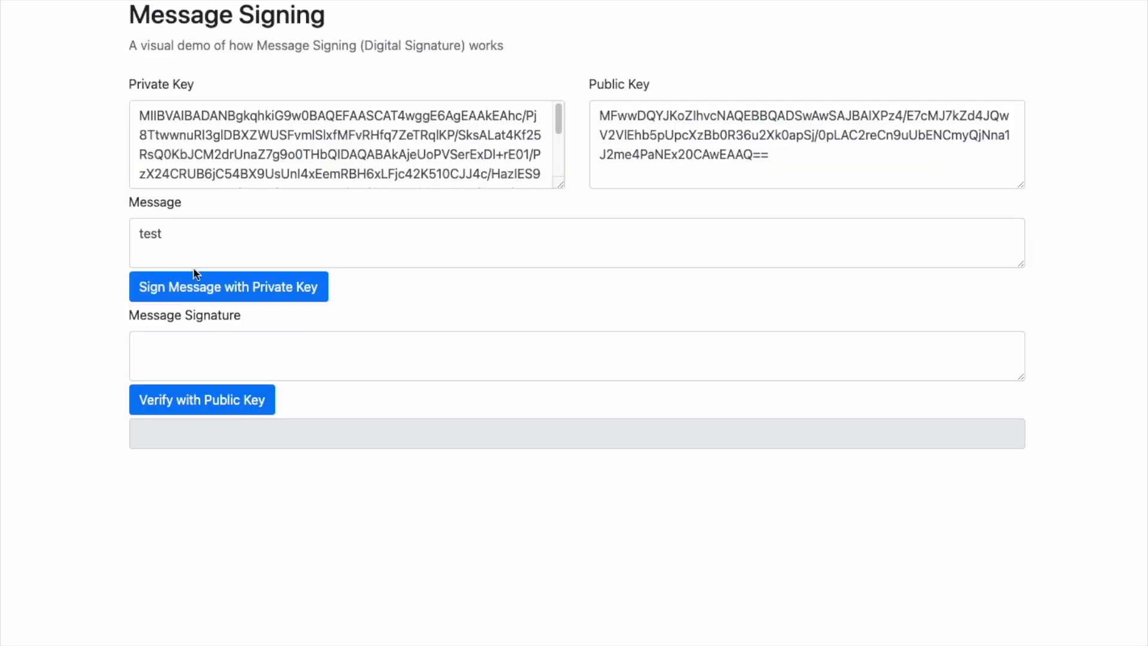
Sign the message "test" with the private key and verify its signature with the public key.
double_click(147, 233)
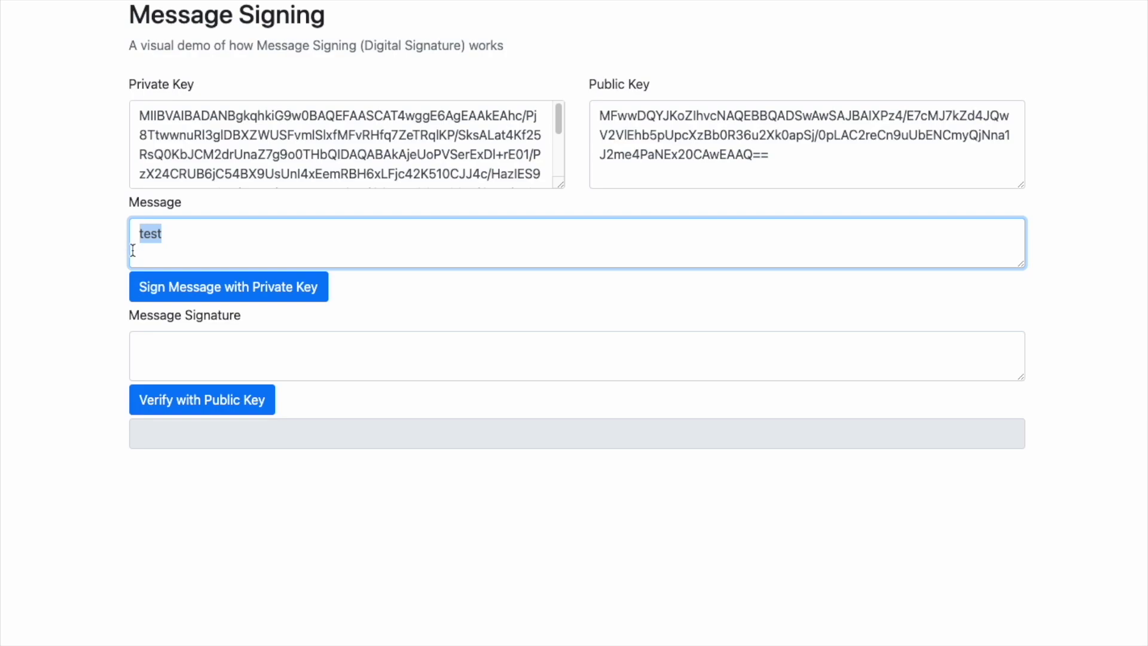
left_click(167, 287)
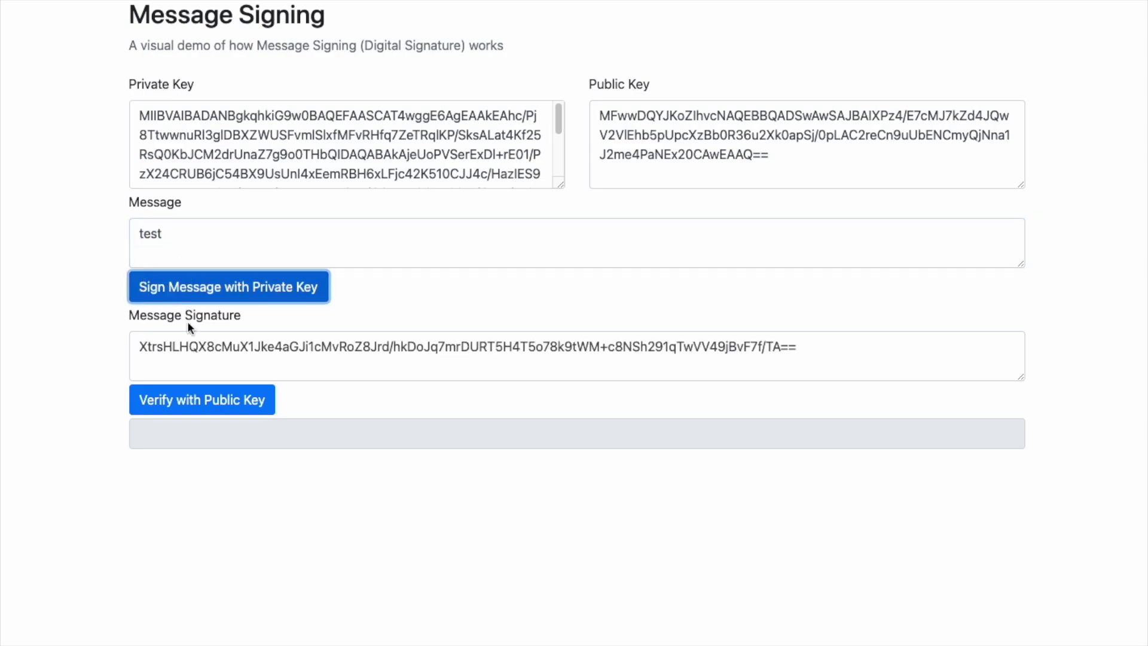
left_click(165, 418)
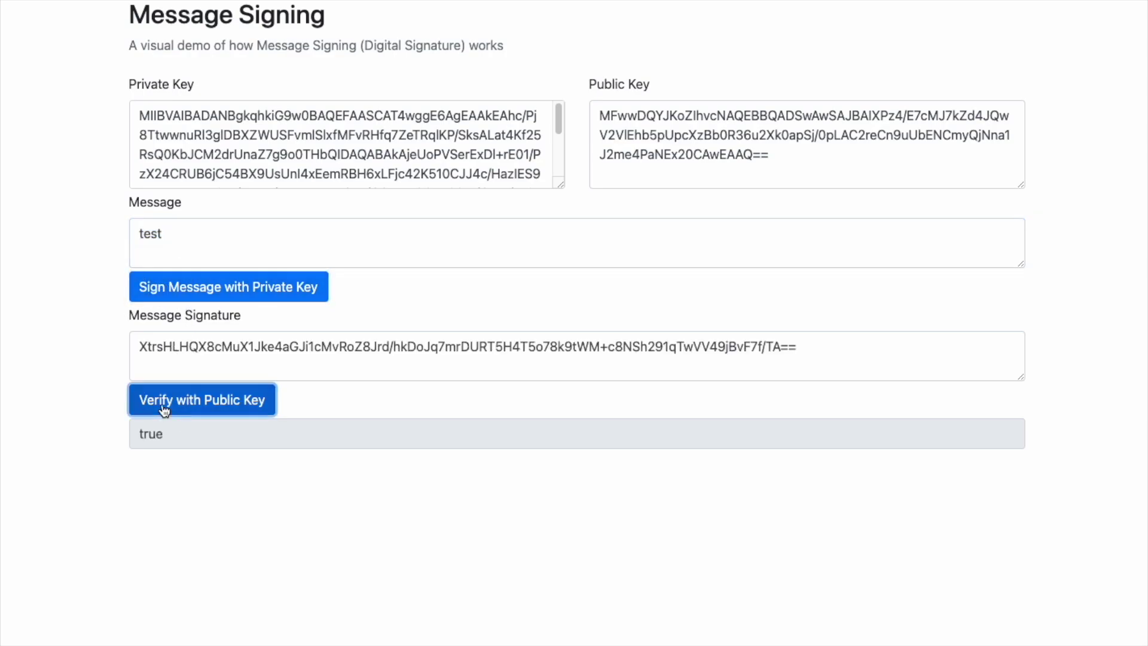
double_click(155, 434)
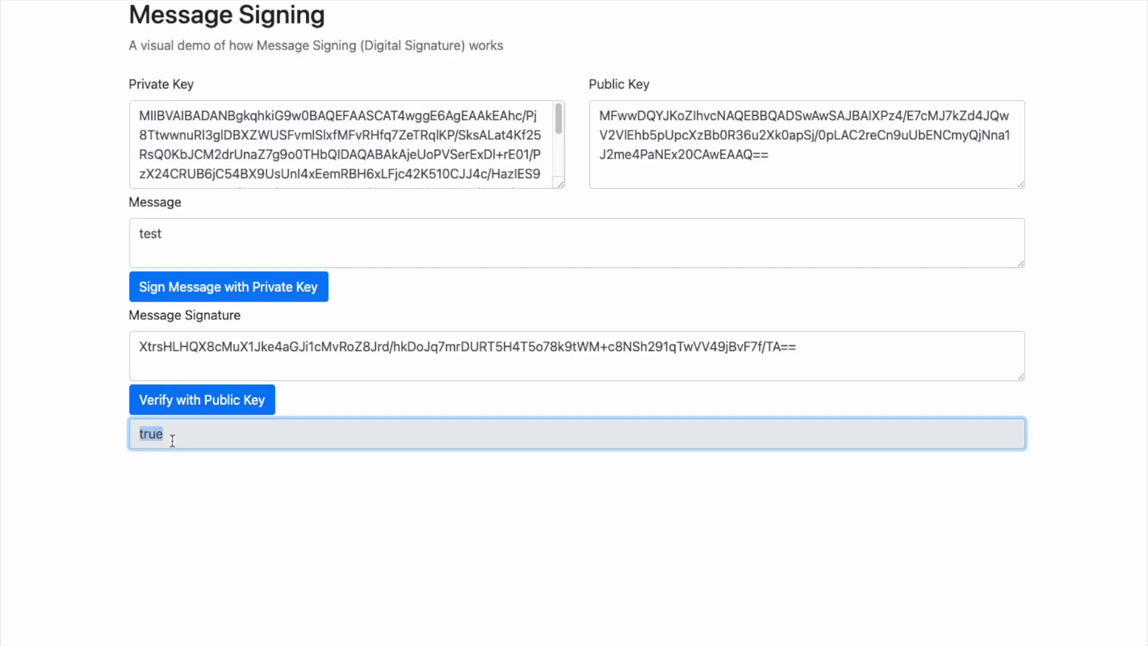
left_click(285, 475)
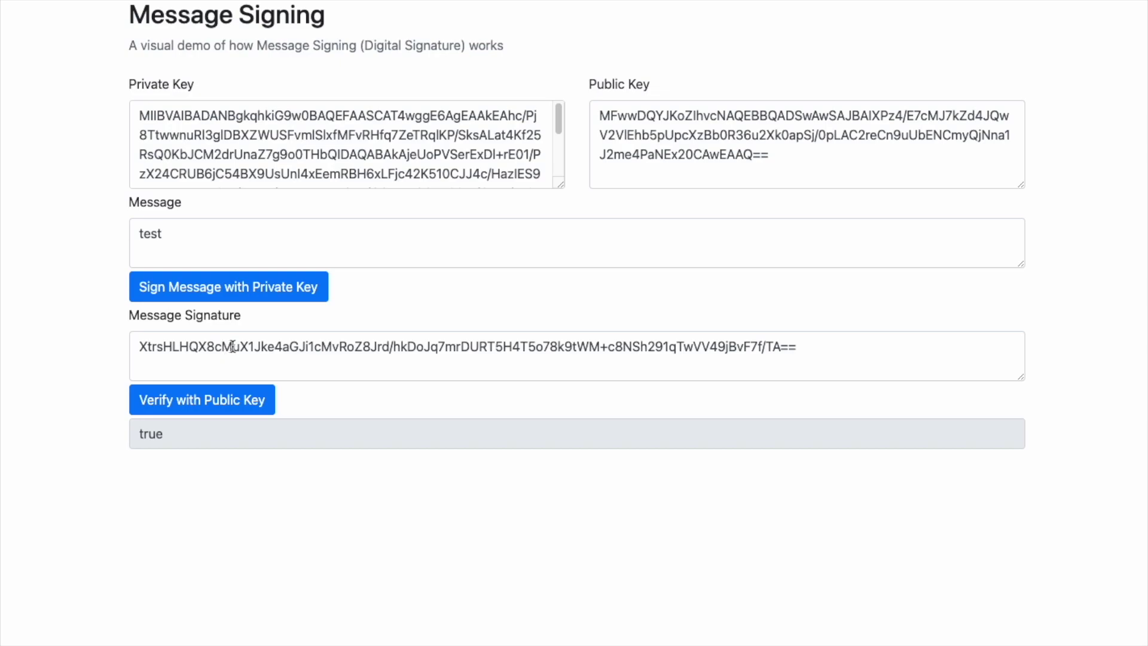
Tamper with the message signature by replacing its letter "u" with "w", and verify it with the public key.
left_click_drag(233, 347, 240, 348)
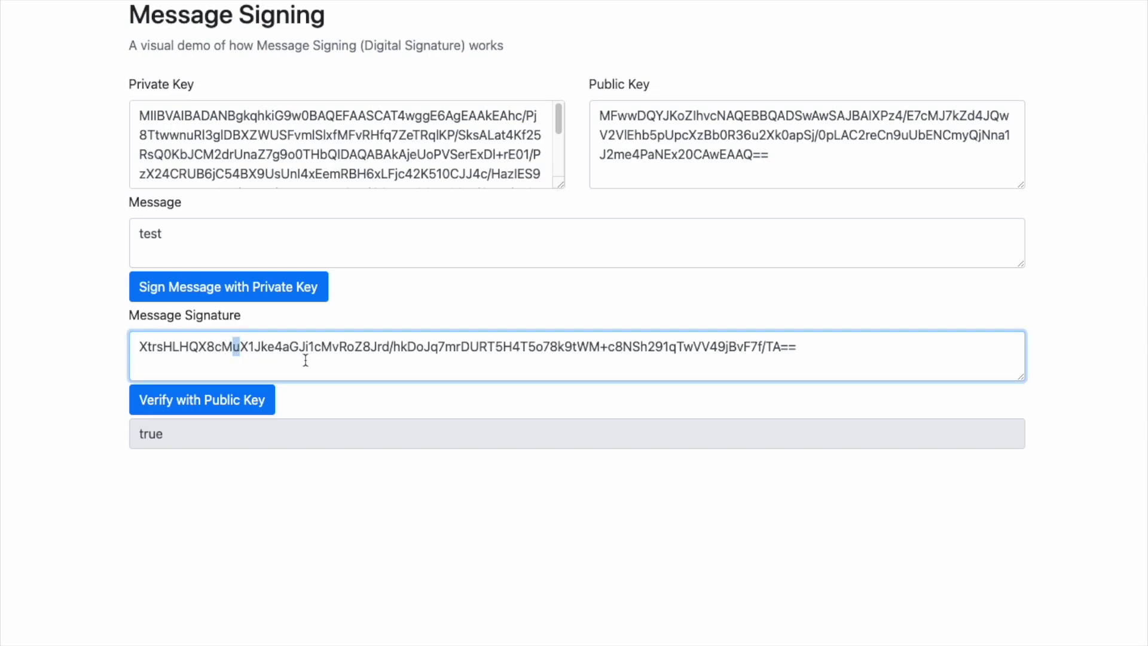
type("w")
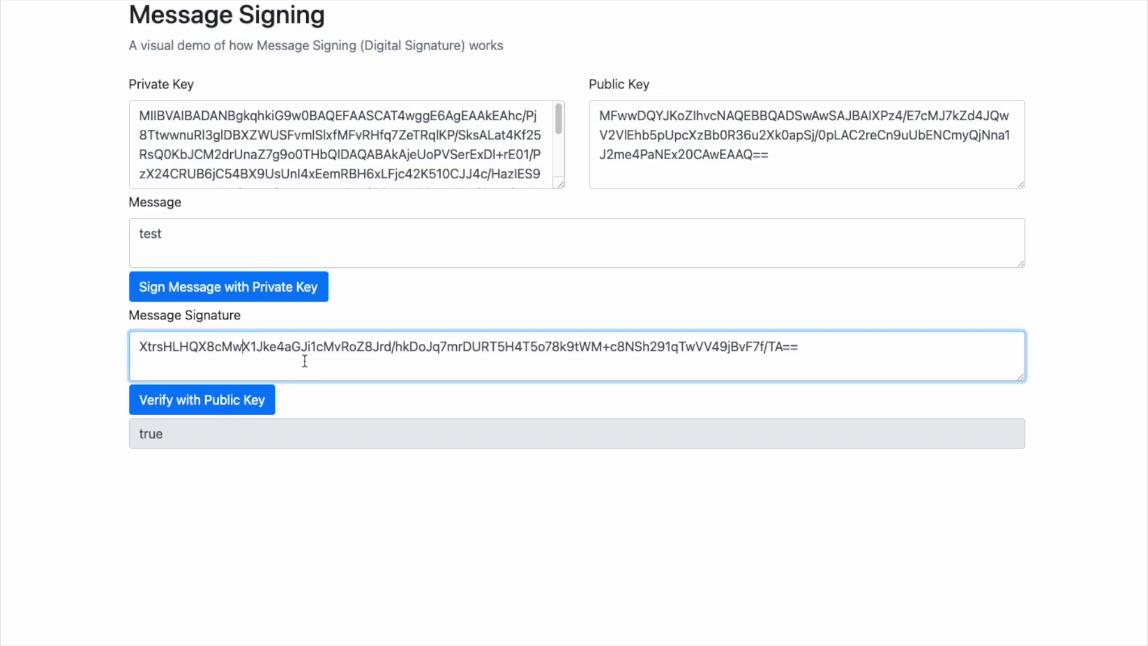
left_click(210, 407)
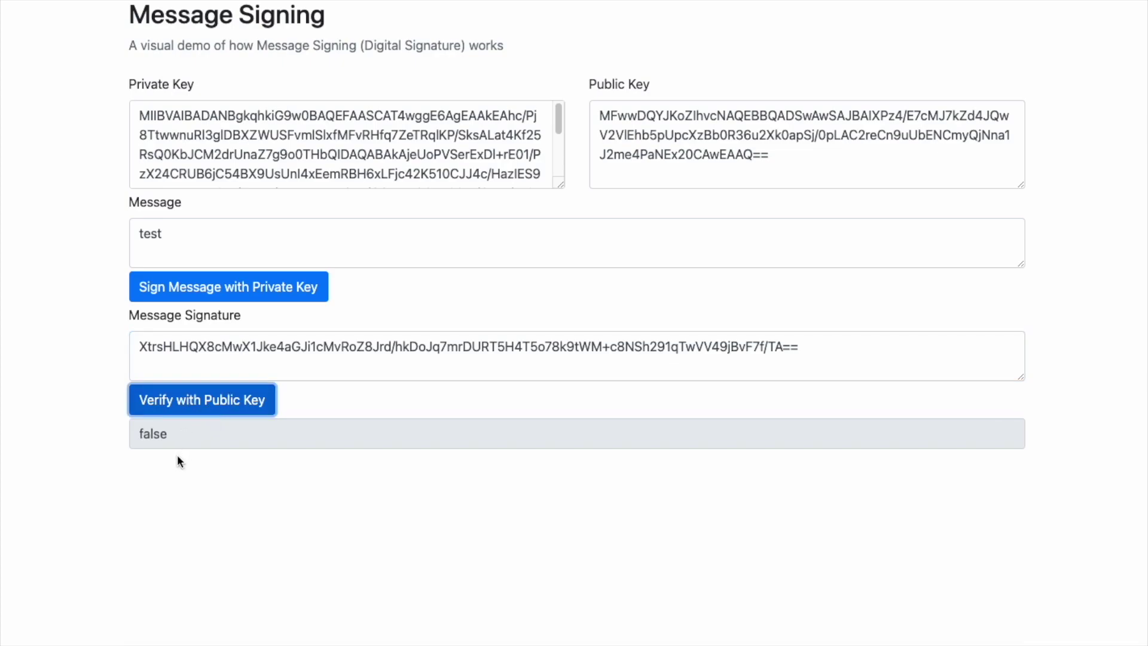
double_click(153, 434)
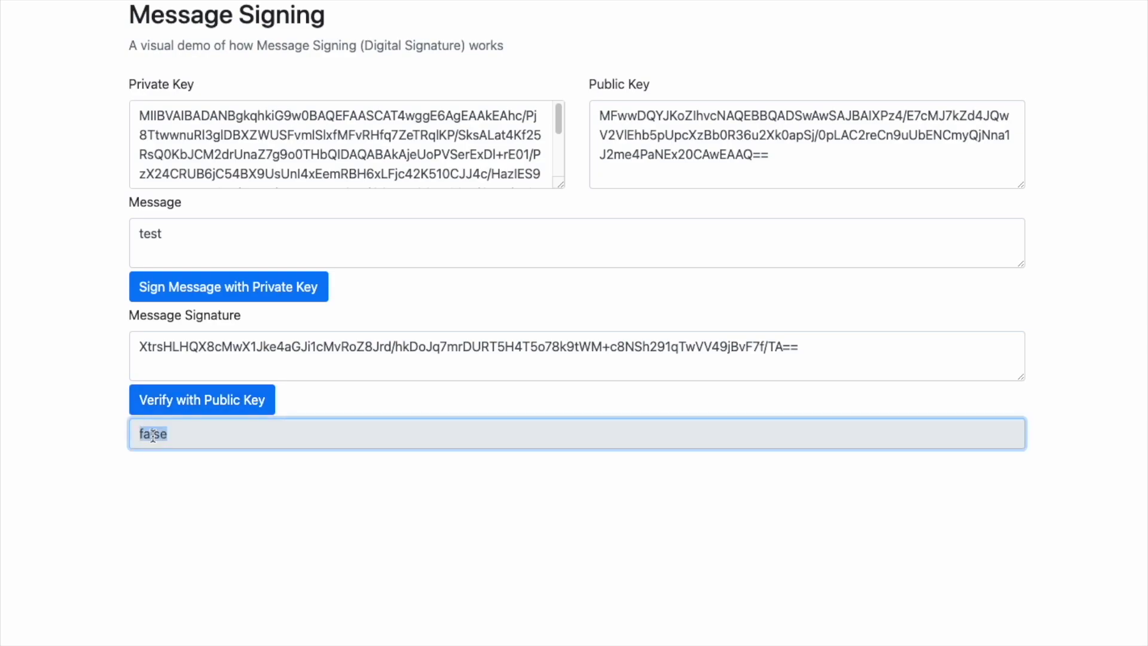
left_click(192, 469)
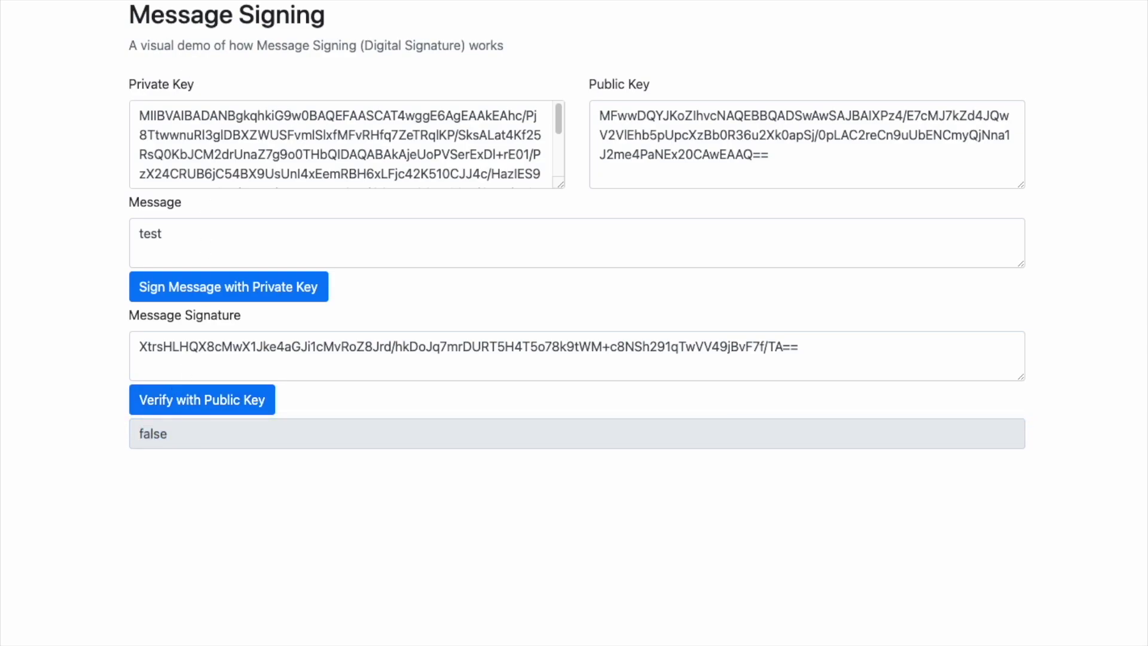
On a reloaded page with a fresh key pair, sign the message "test" and verify its signature.
key("super+r")
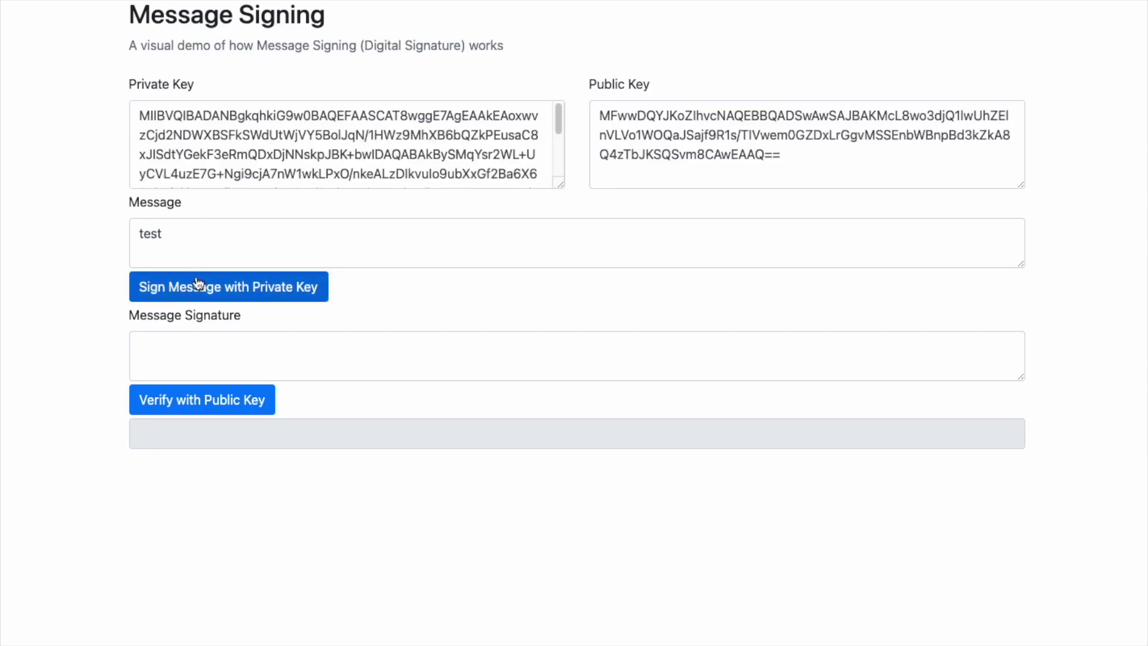
left_click(205, 293)
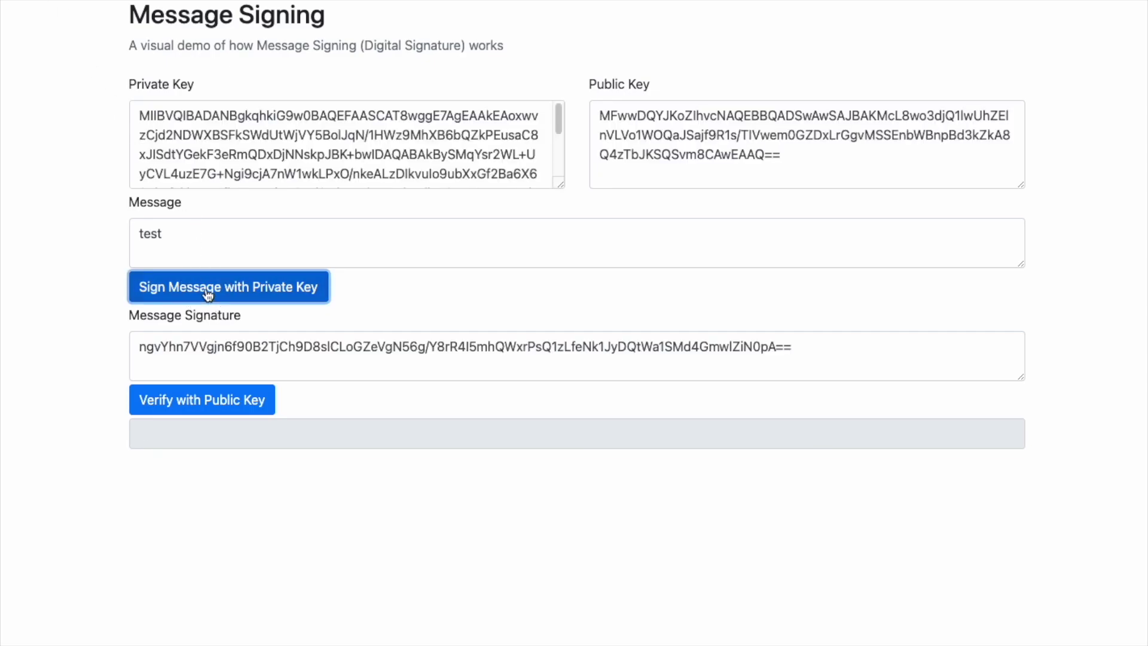
left_click(227, 400)
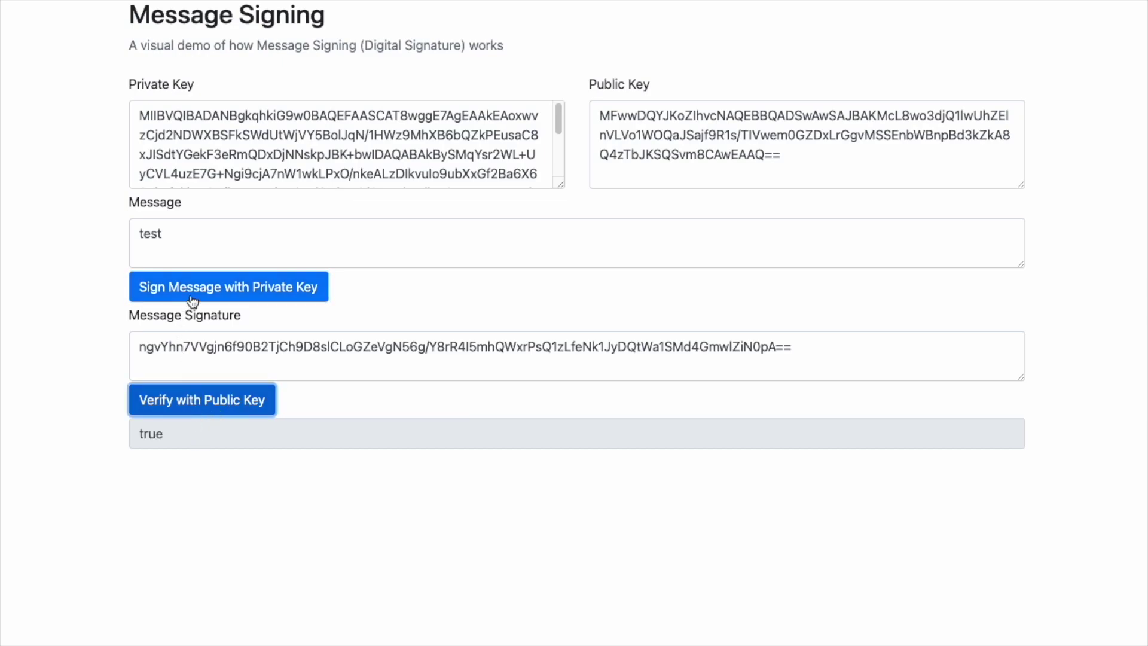
Change the message to "test 2" without re-signing and verify it against the existing signature with the public key.
left_click(177, 247)
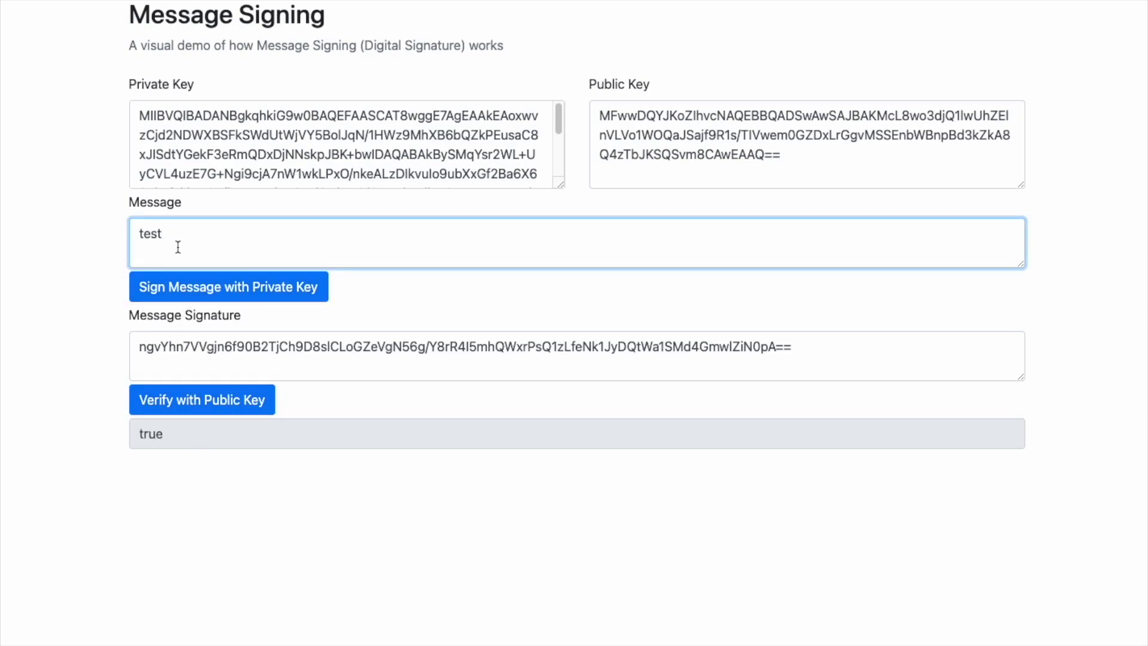
type("2")
left_click(203, 408)
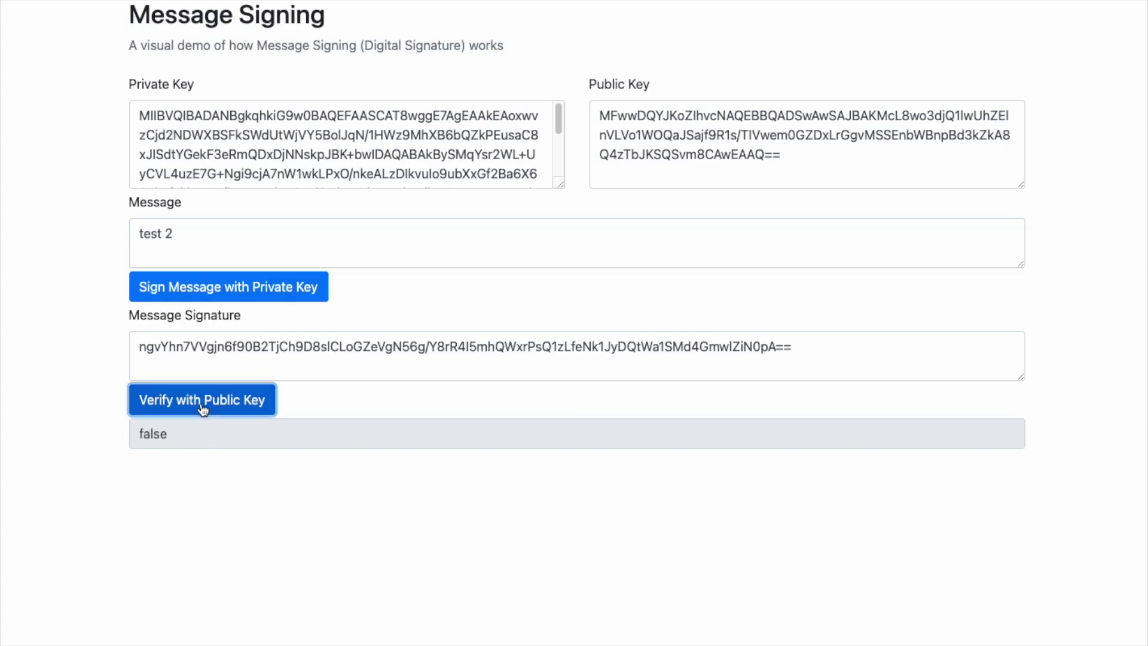
double_click(159, 435)
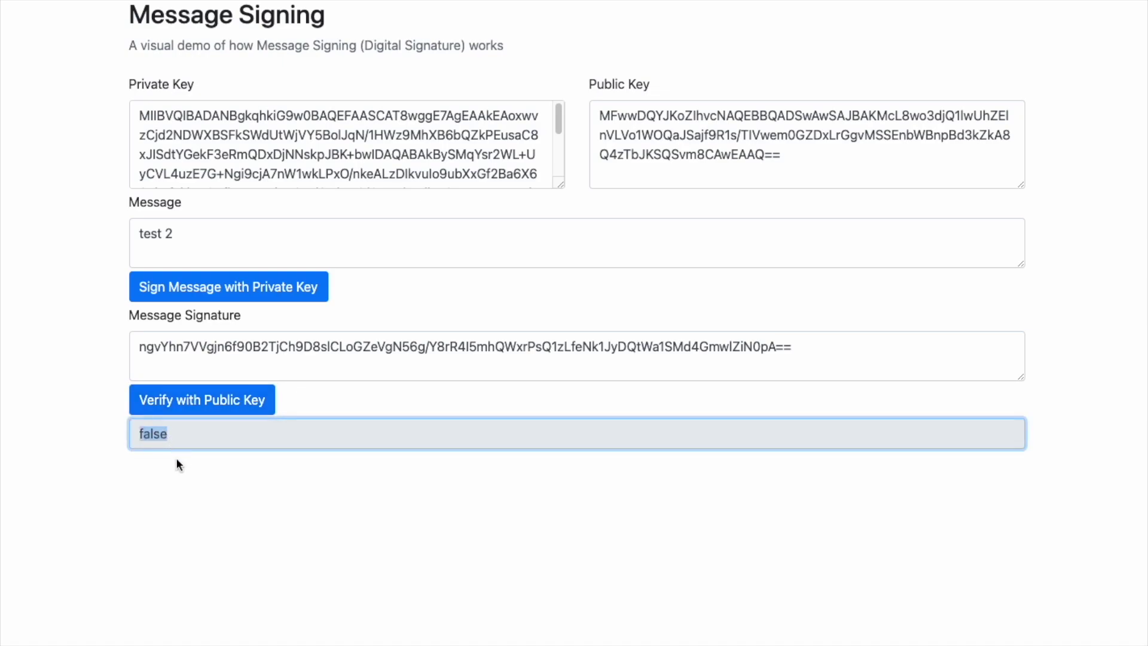
left_click(182, 477)
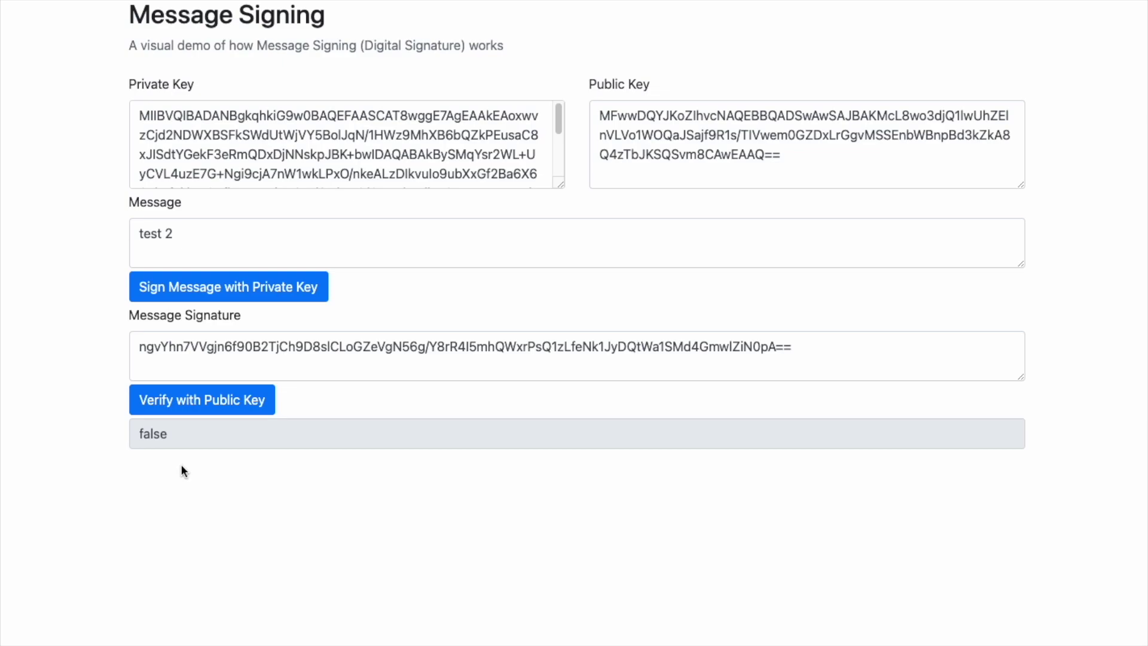
Repeat the public key verification, and highlight the message and the private and public keys for review.
left_click(221, 404)
left_click_drag(204, 230, 132, 238)
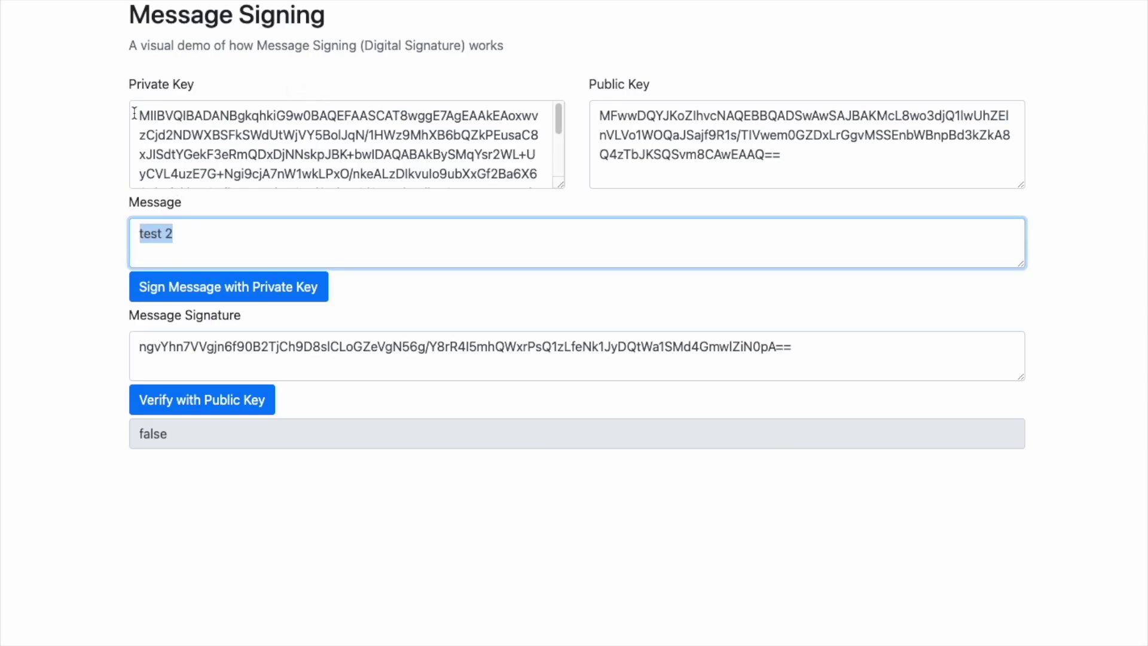
left_click_drag(136, 114, 551, 195)
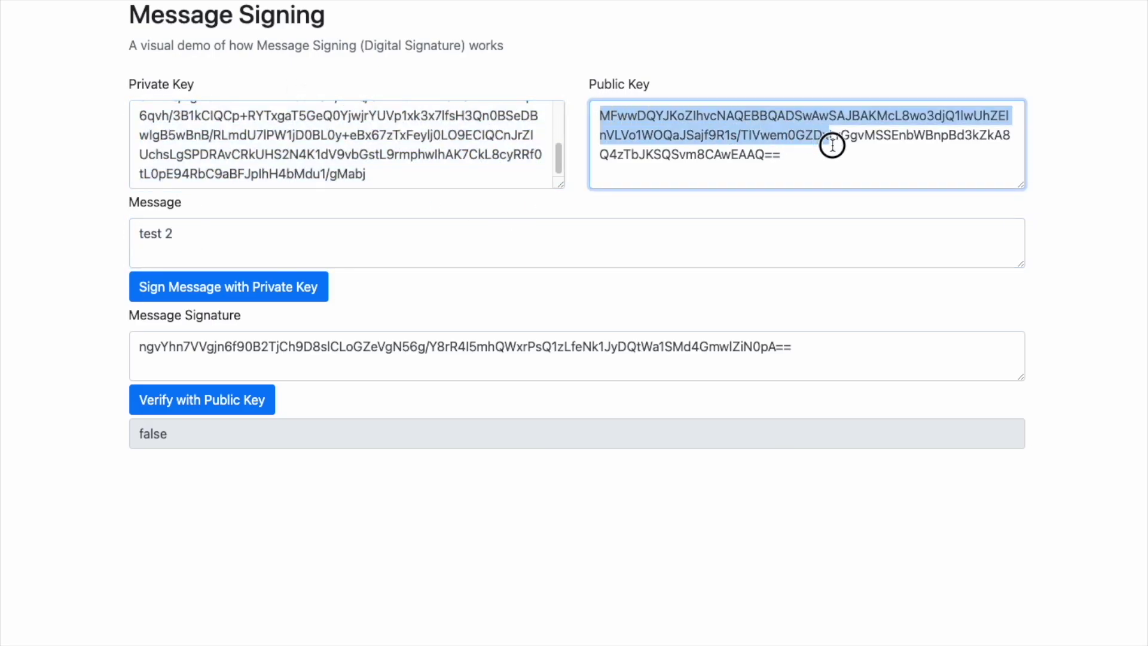